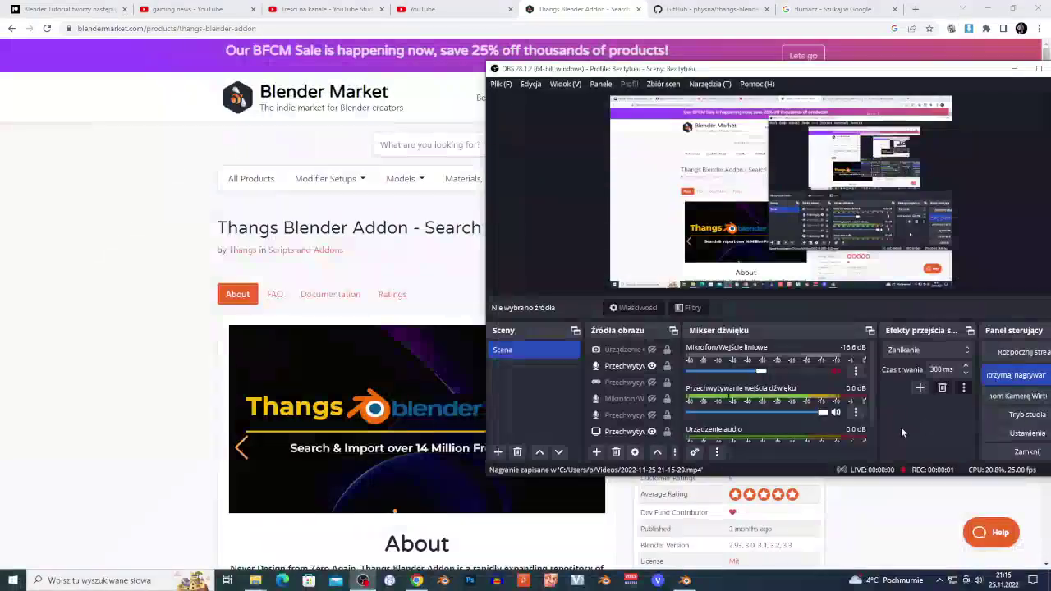
Step: View the Blender Market Thangs add-on page, then move to the thangs-blender-addon GitHub repository
click(140, 417)
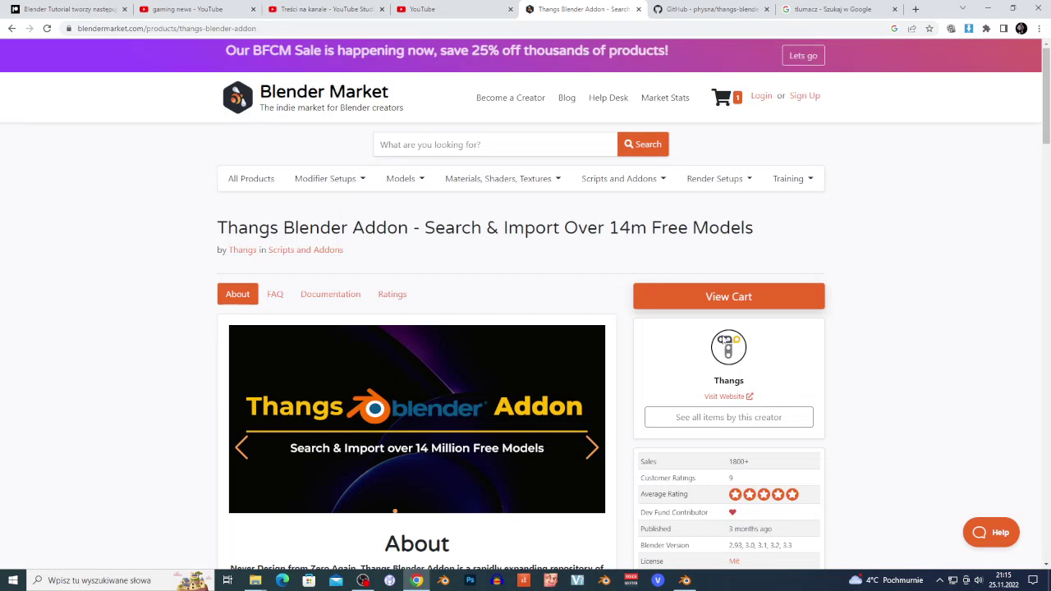
click(681, 8)
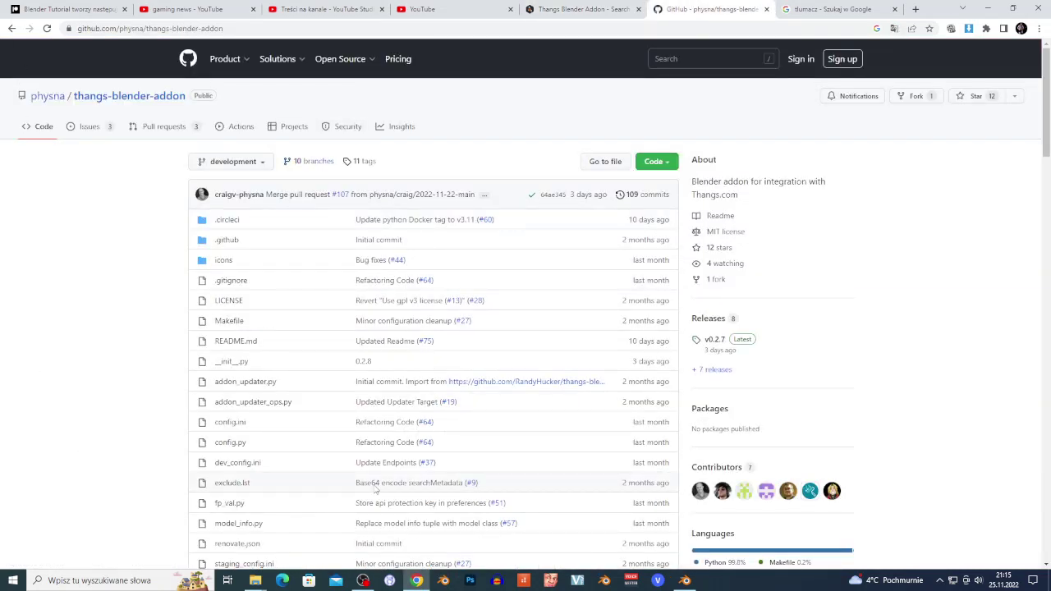
Step: Show the repository's Code menu with the Download ZIP option, then switch over to Blender
click(670, 164)
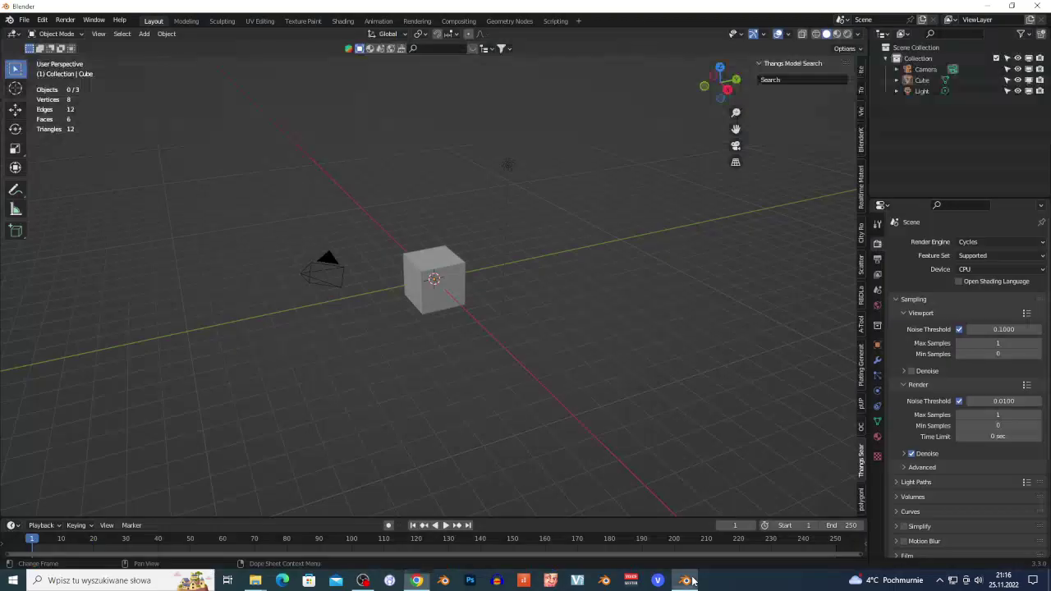
click(685, 581)
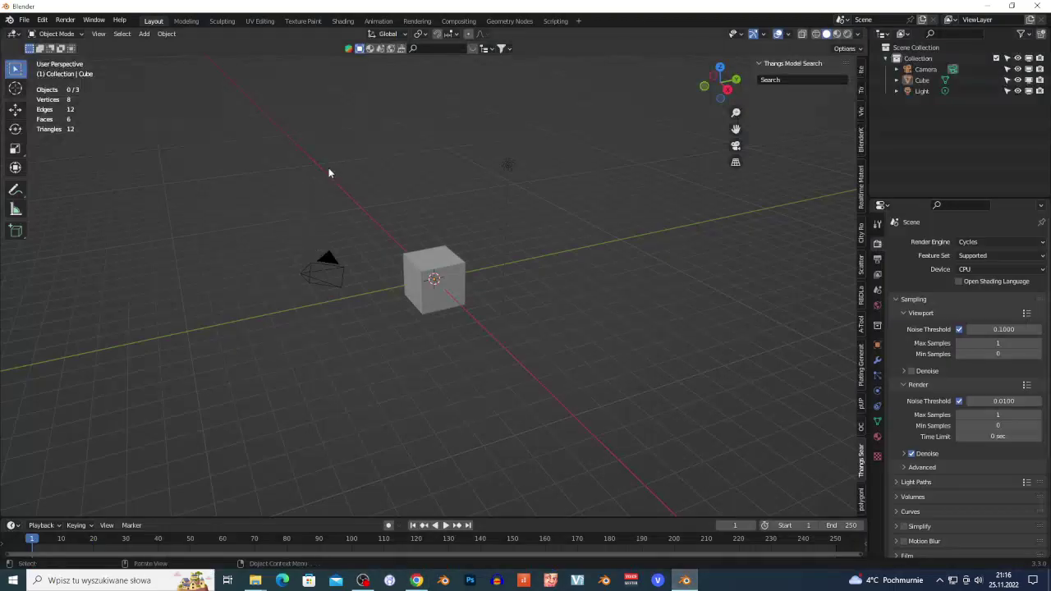
Step: Browse the Add-ons installer to Pictures\vst cakewalk for the add-on zip, then cancel without installing
click(42, 20)
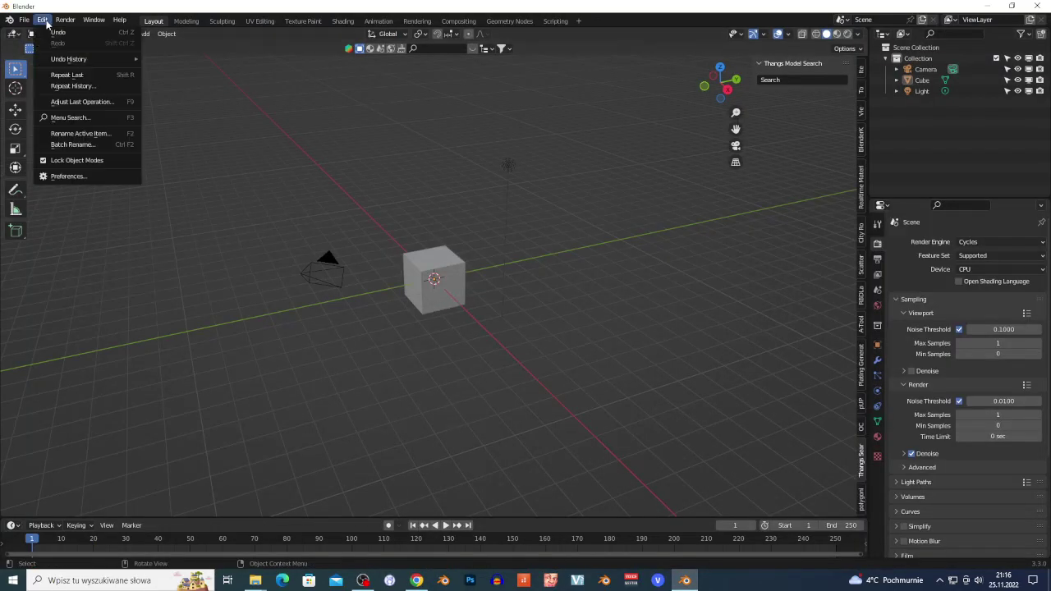
click(69, 175)
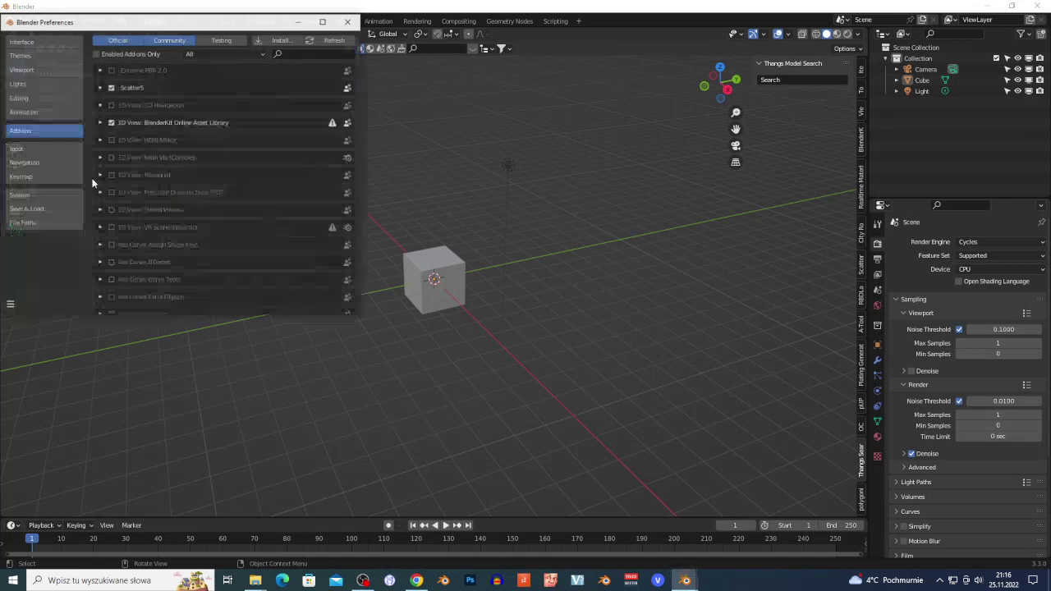
click(280, 41)
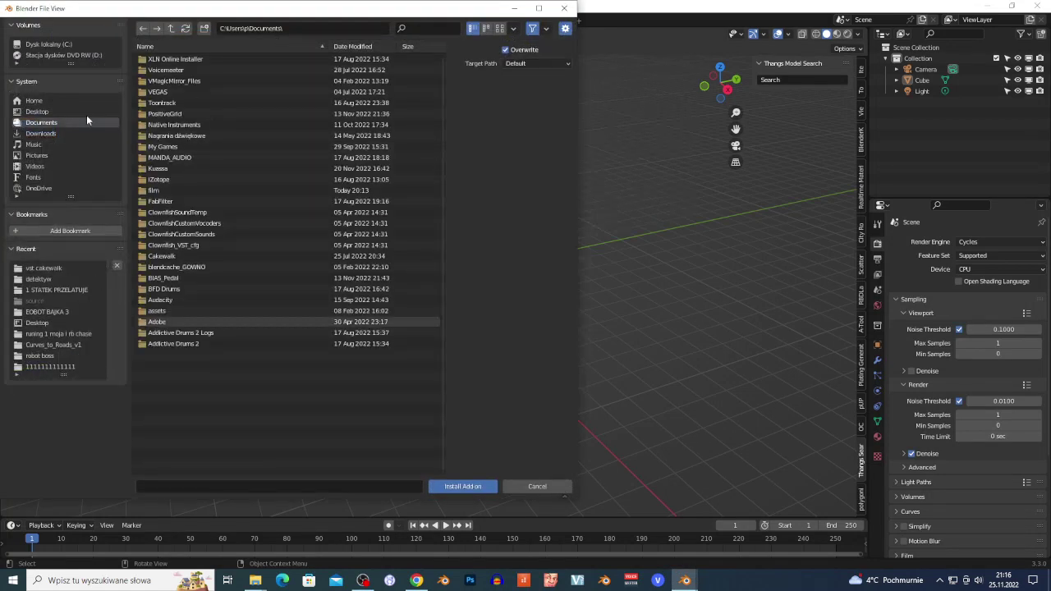
click(44, 156)
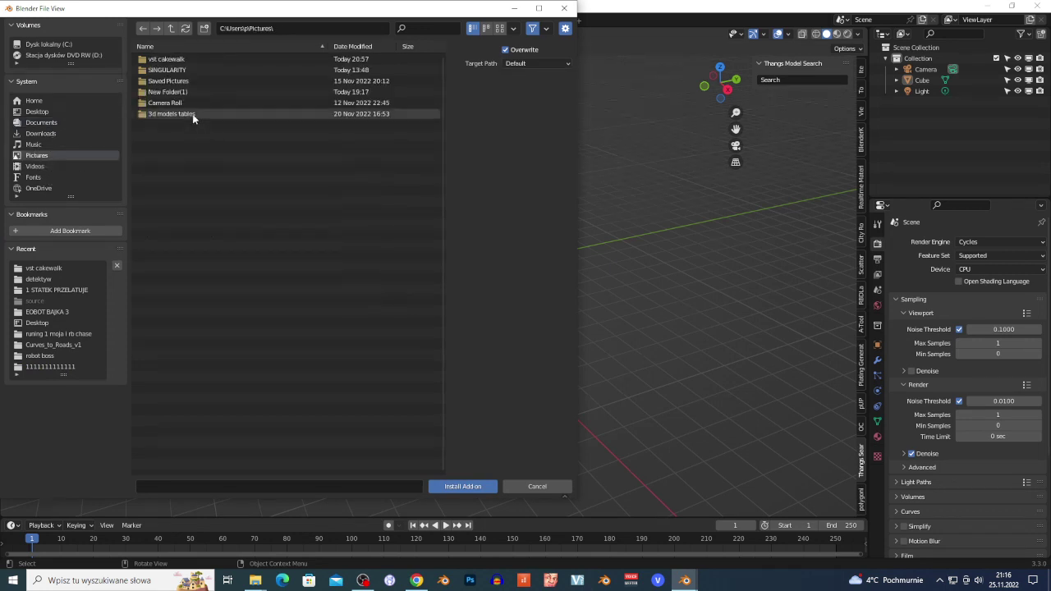
double_click(172, 60)
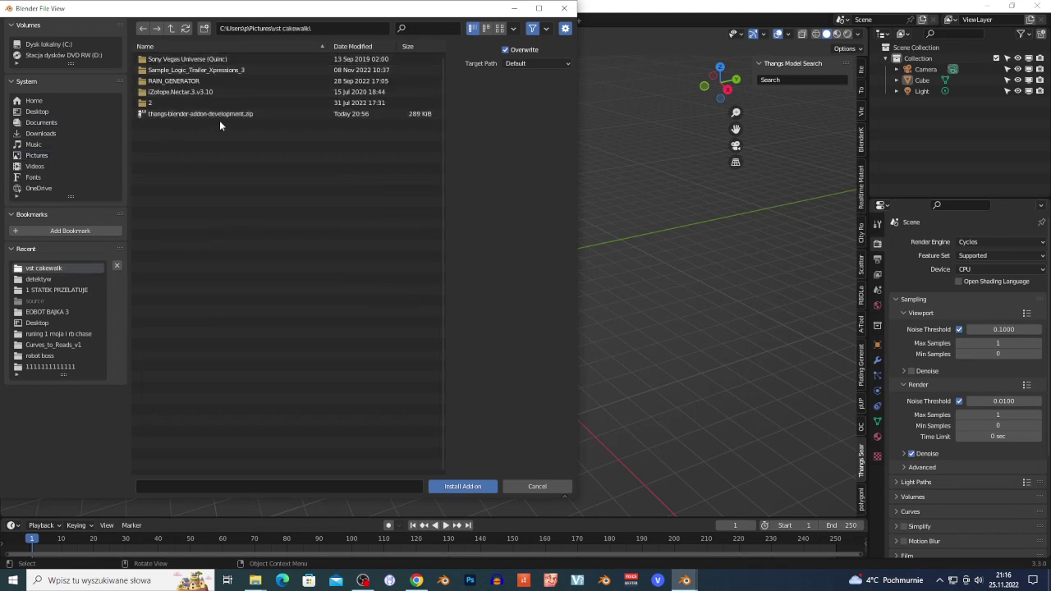
click(538, 488)
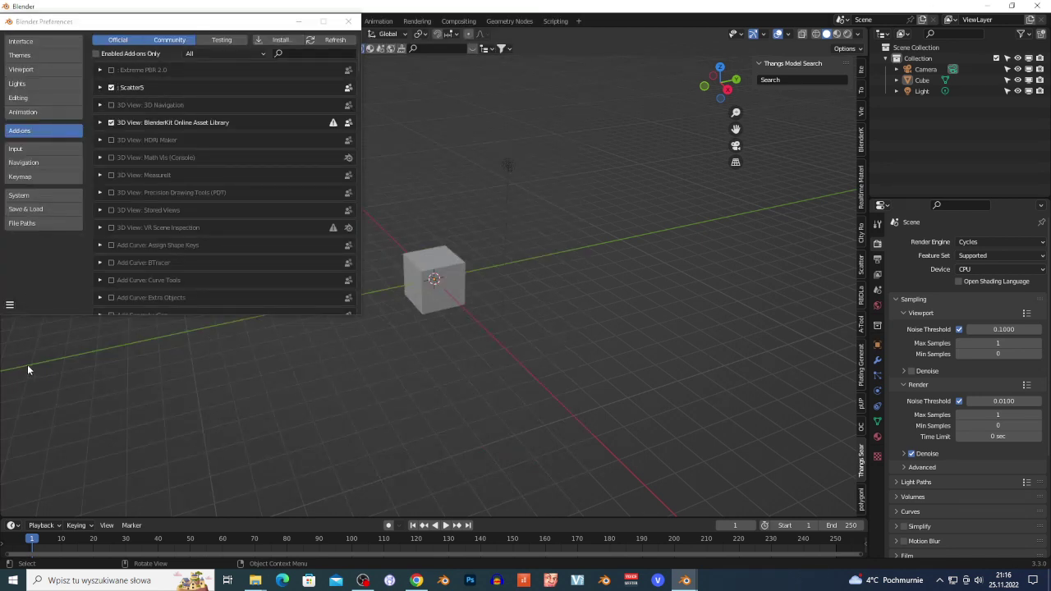
Step: Save the Blender preferences and close the Preferences window
click(11, 308)
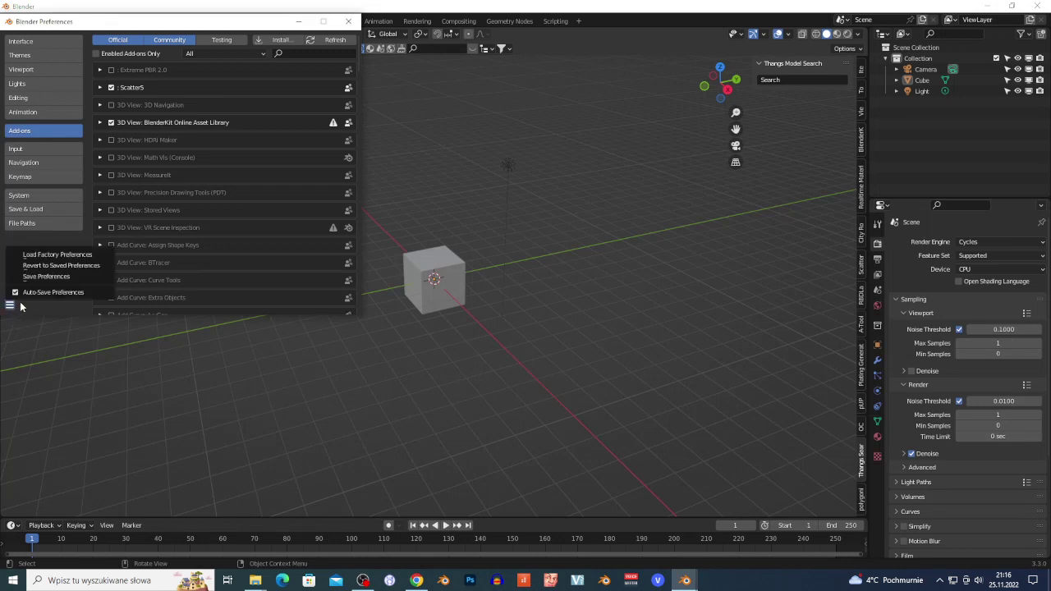
click(32, 278)
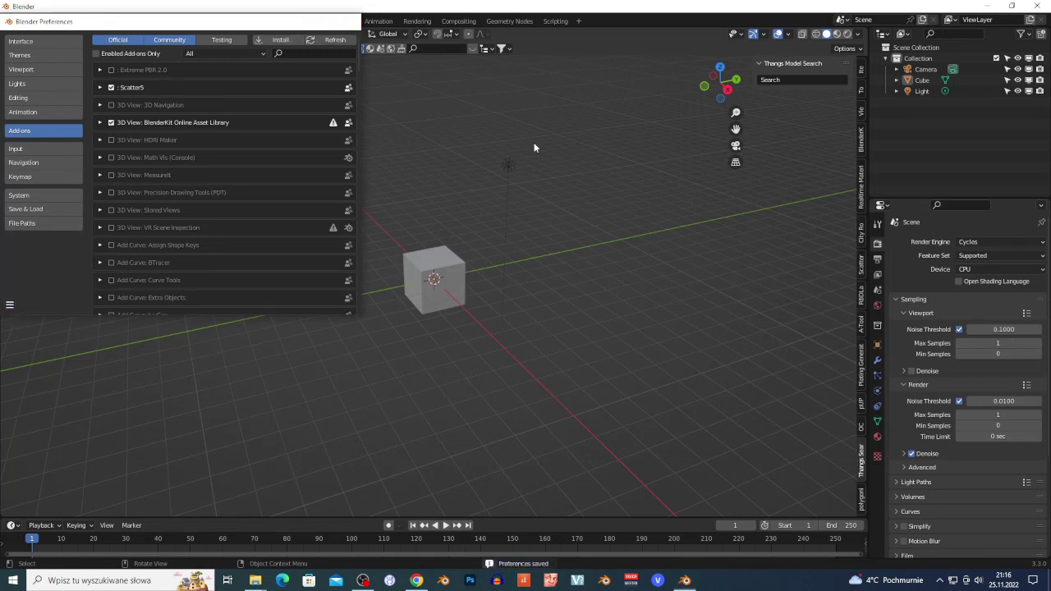
click(348, 21)
Step: Search Thangs for 'bed' in the sidebar and import the brown bed with the draped blanket
key(n)
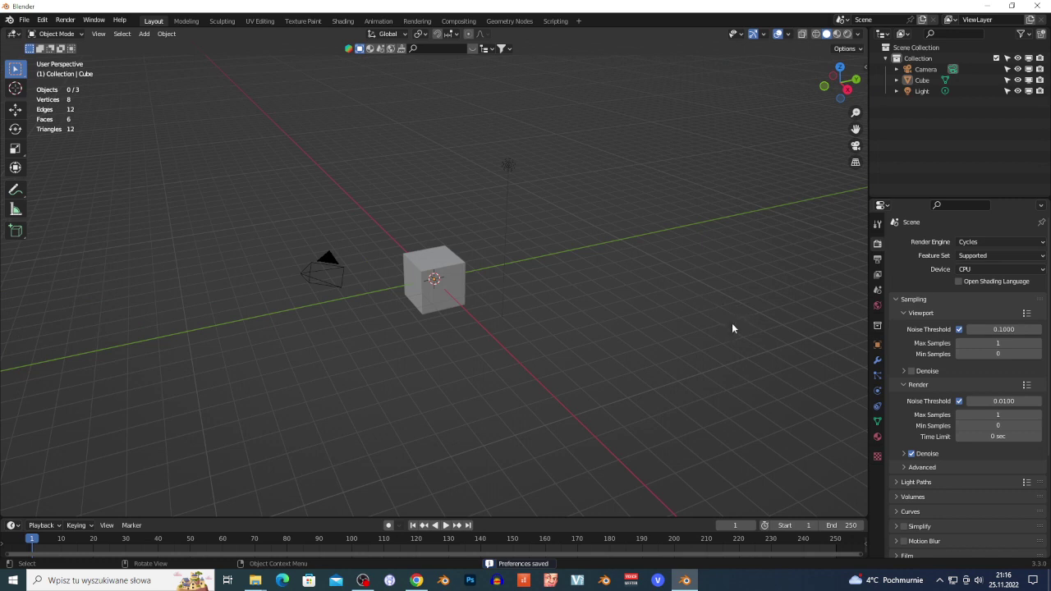
key(n)
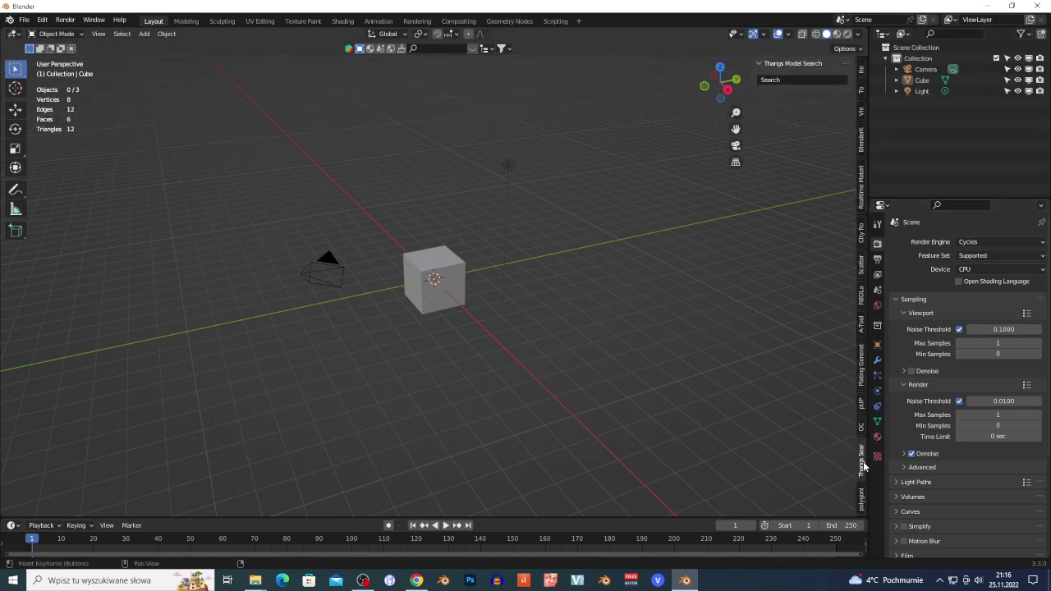
click(781, 83)
text(bed)
key(Return)
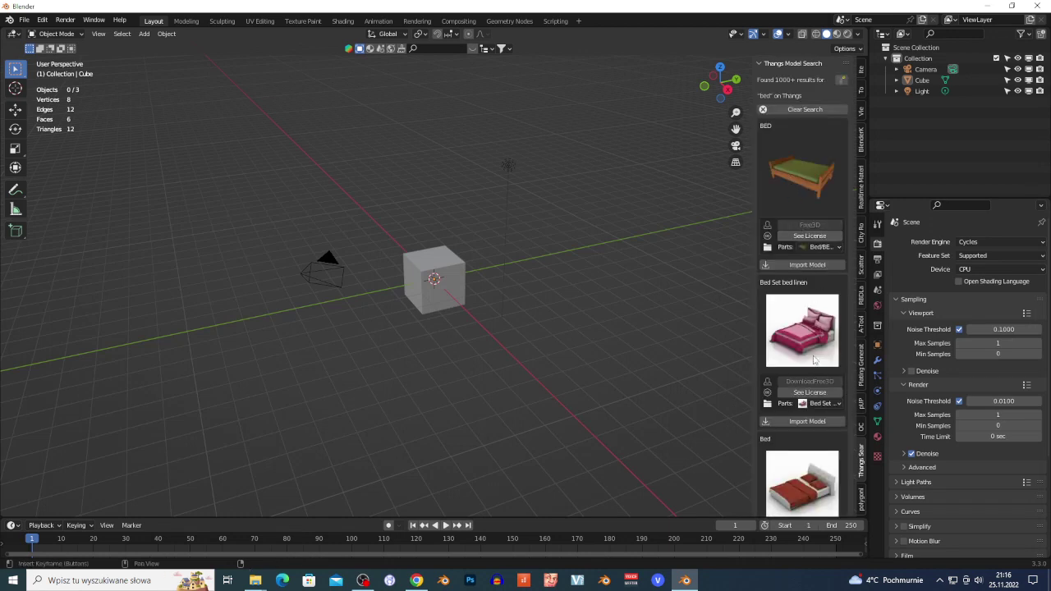
scroll(814, 359, down, 8)
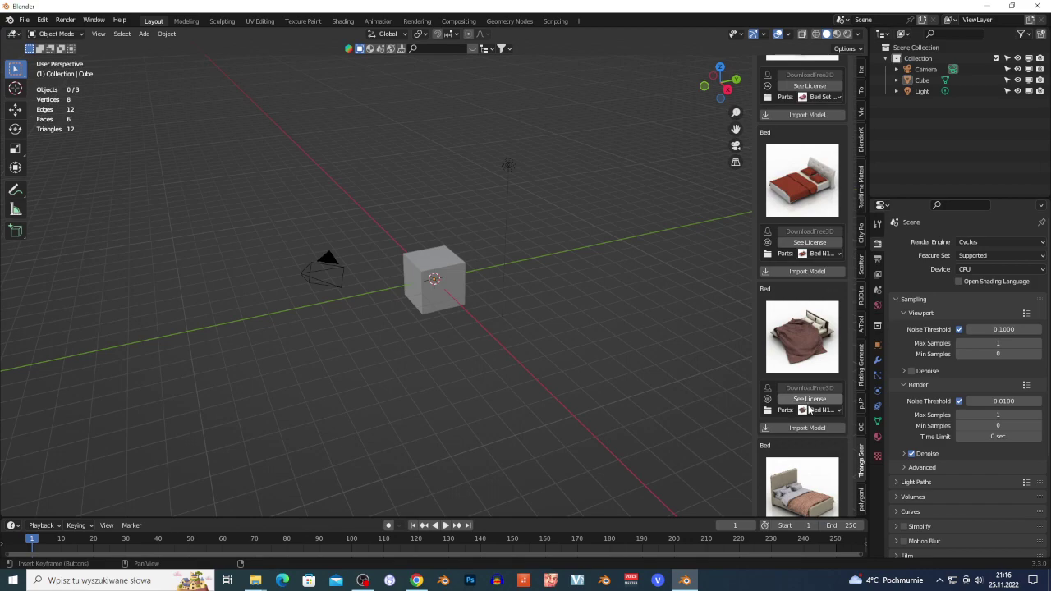
click(802, 430)
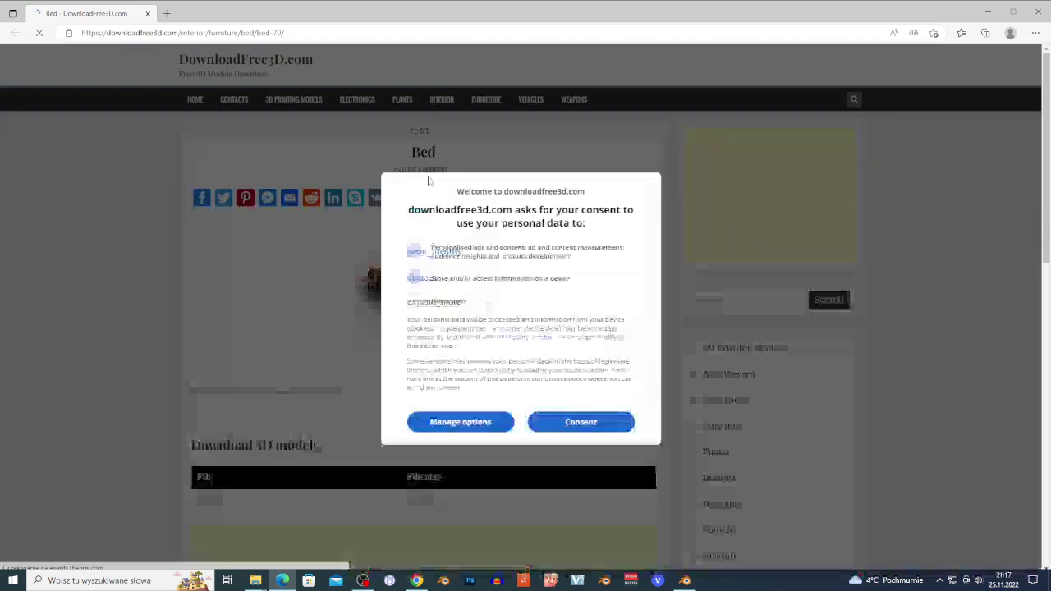
Step: Accept the DownloadFree3D cookie consent on the Bed page and return to Blender
click(584, 427)
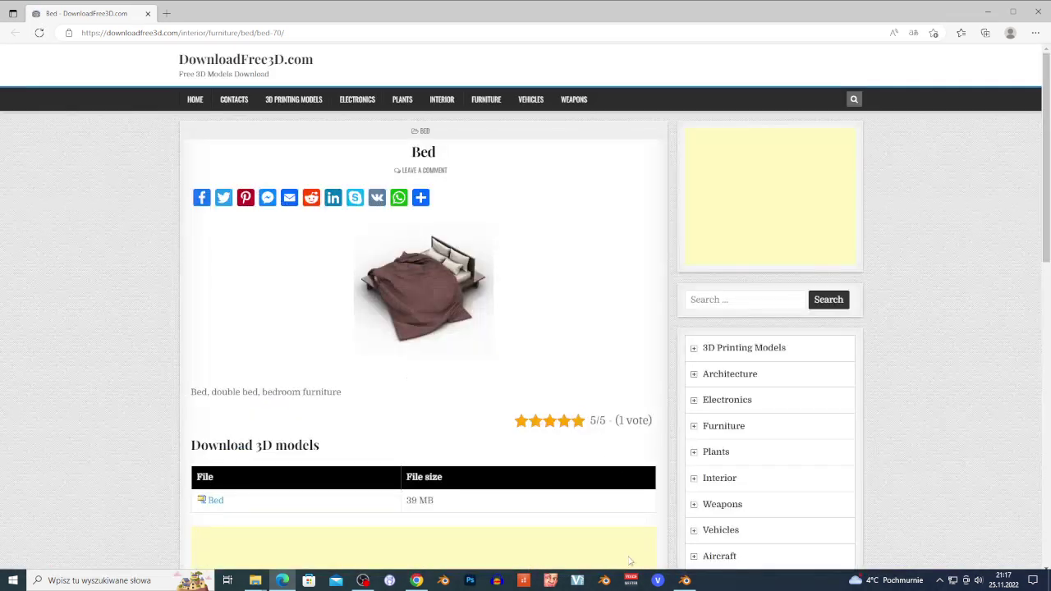
click(685, 580)
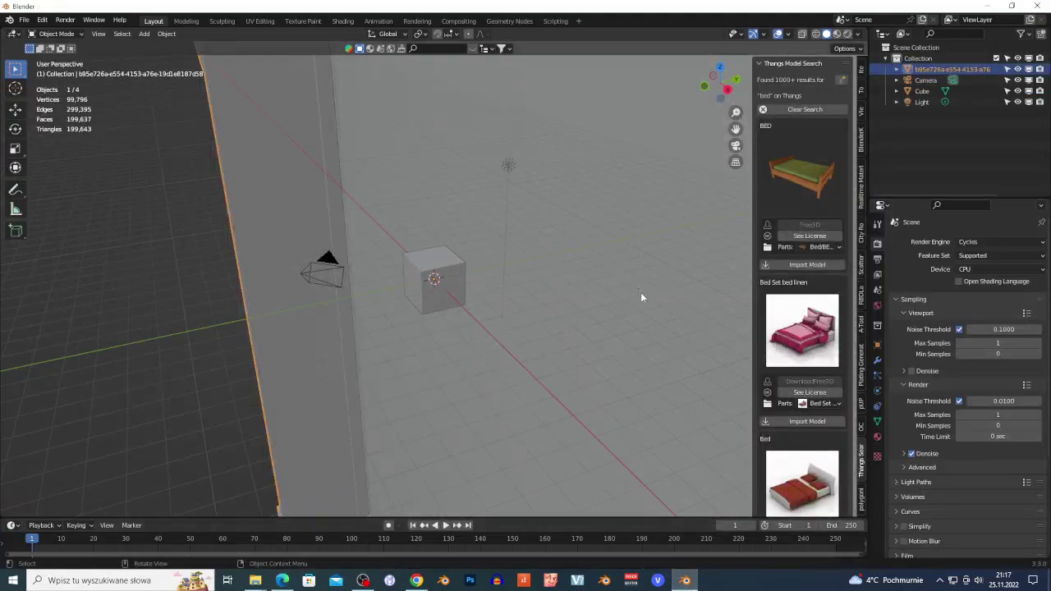
Step: Scale the imported bed down to about 0.4374 of its original size
scroll(525, 336, down, 8)
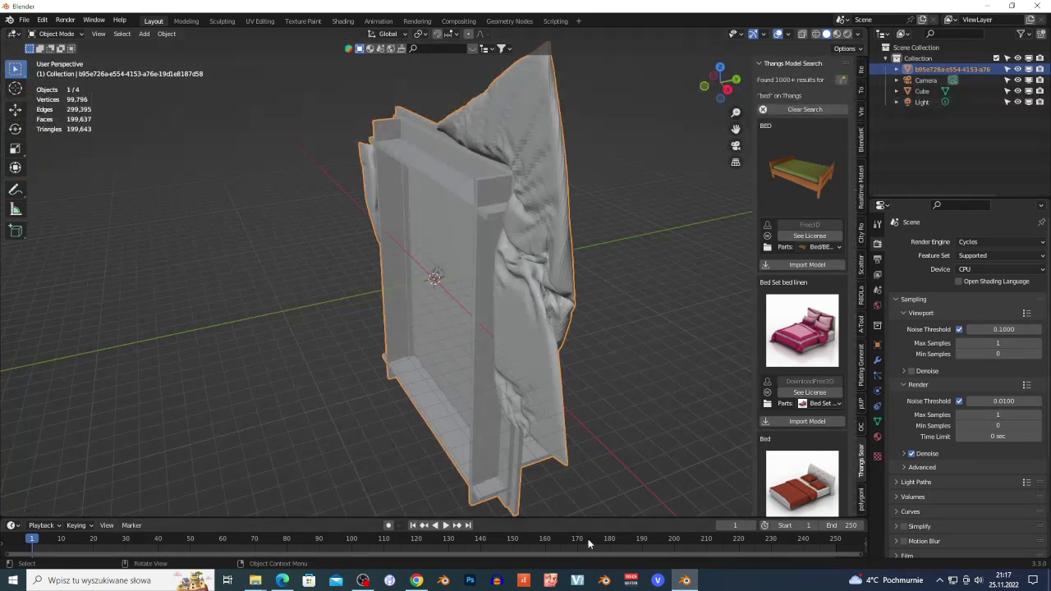
click(281, 580)
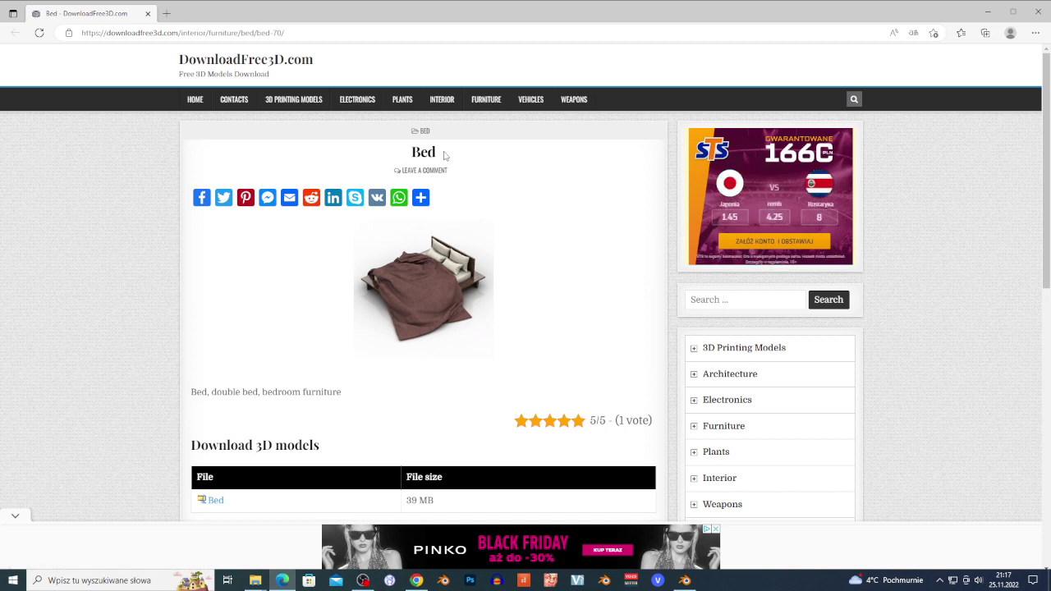
click(685, 580)
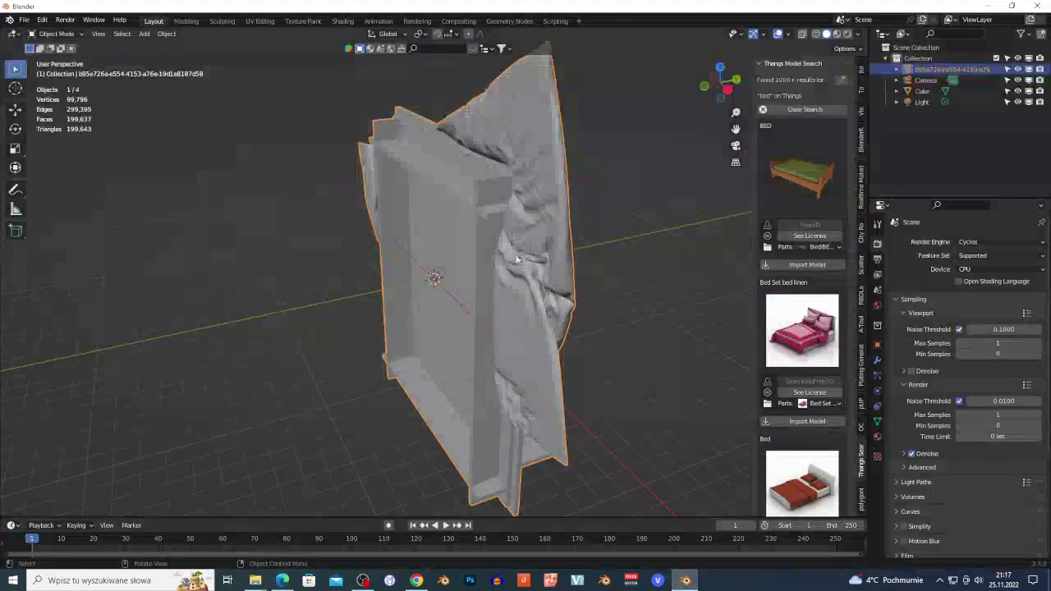
key(s)
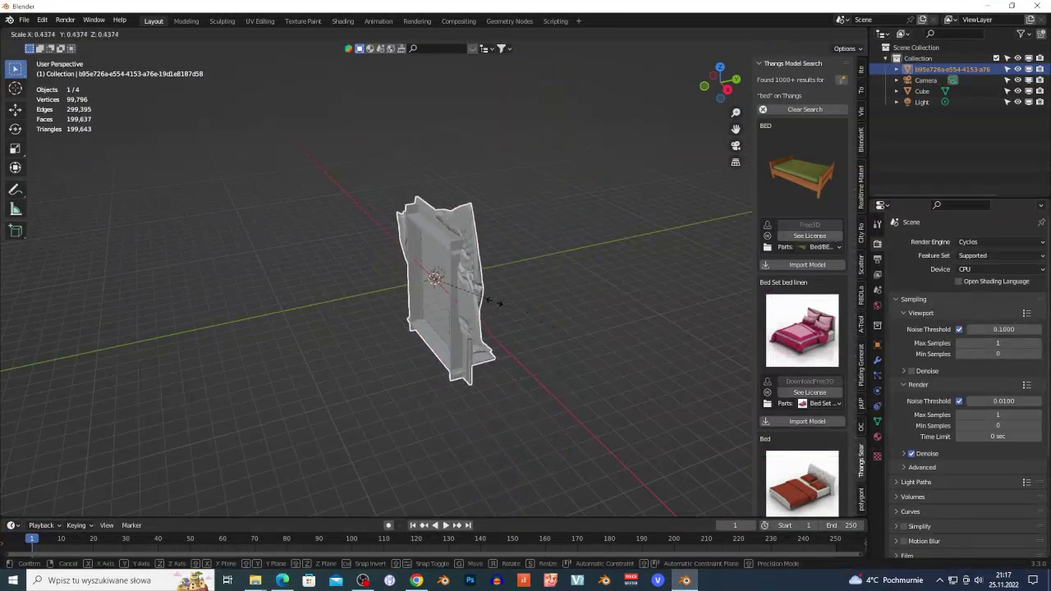
click(509, 314)
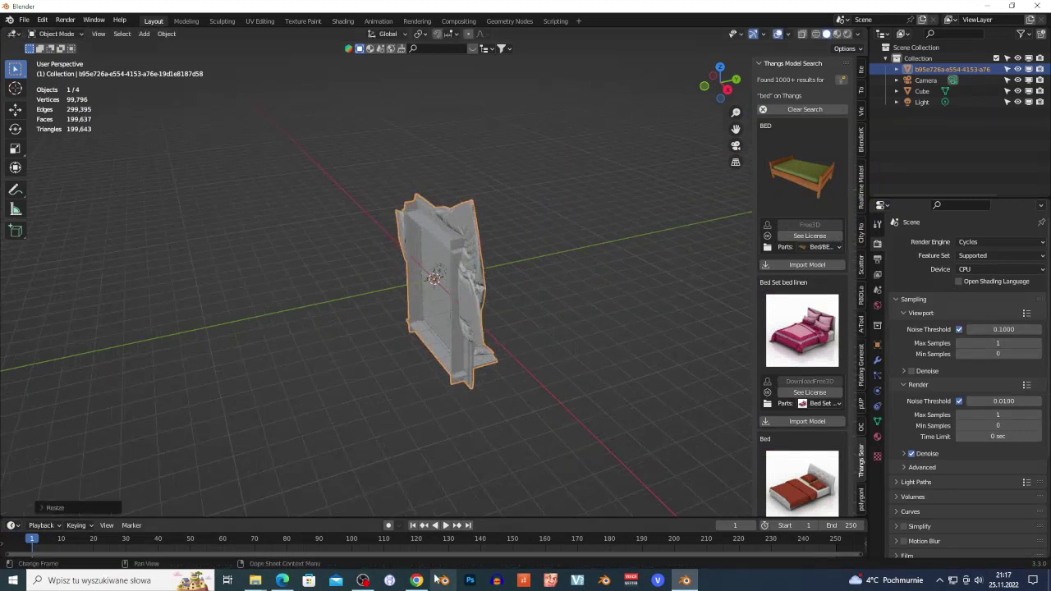
Step: Recheck the DownloadFree3D bed page and the GitHub repository's download options, then return to Blender
click(282, 580)
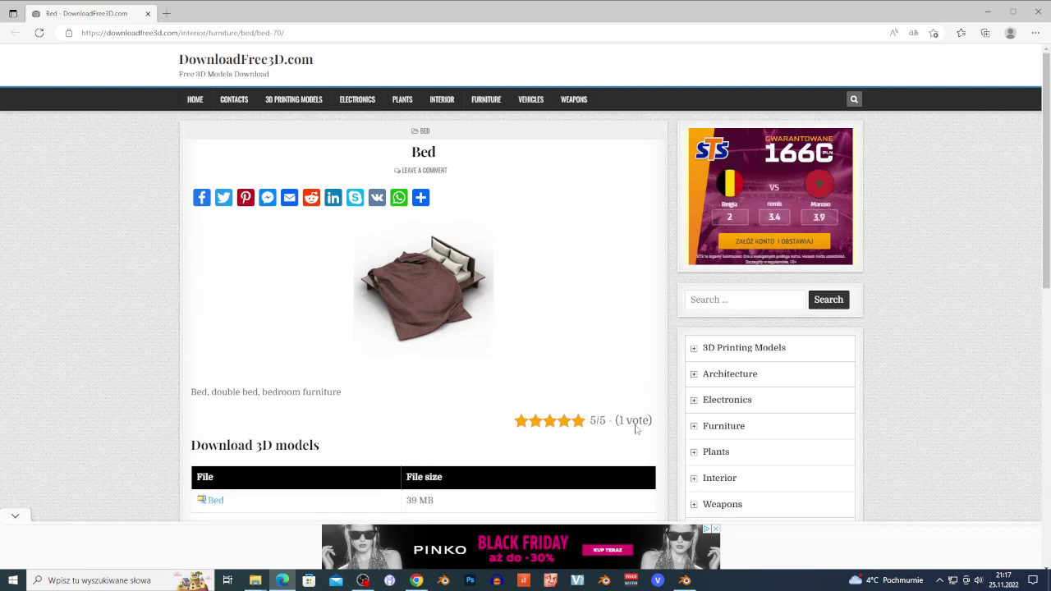
click(685, 581)
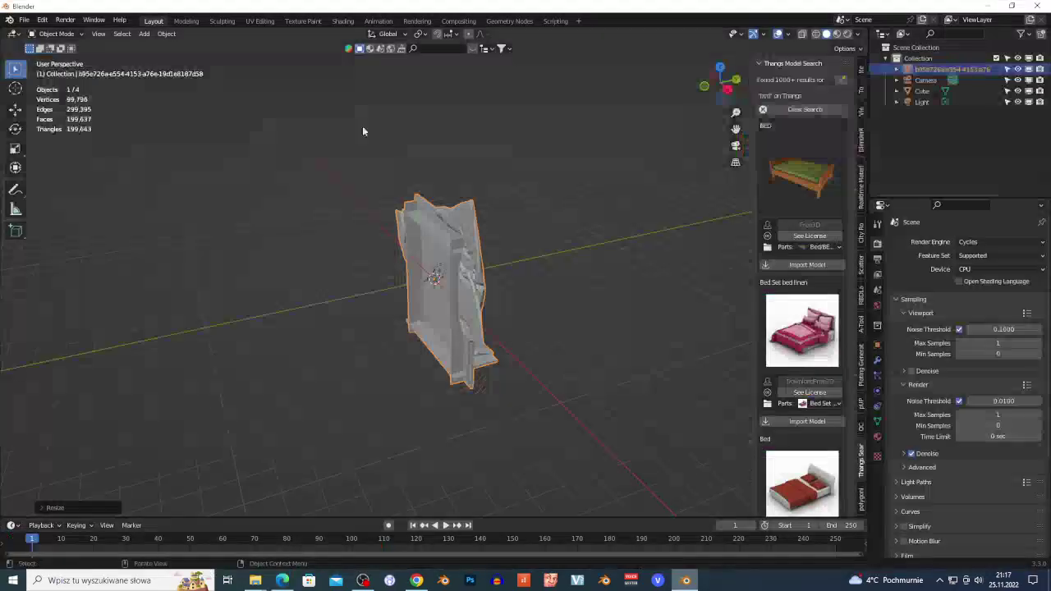
click(416, 580)
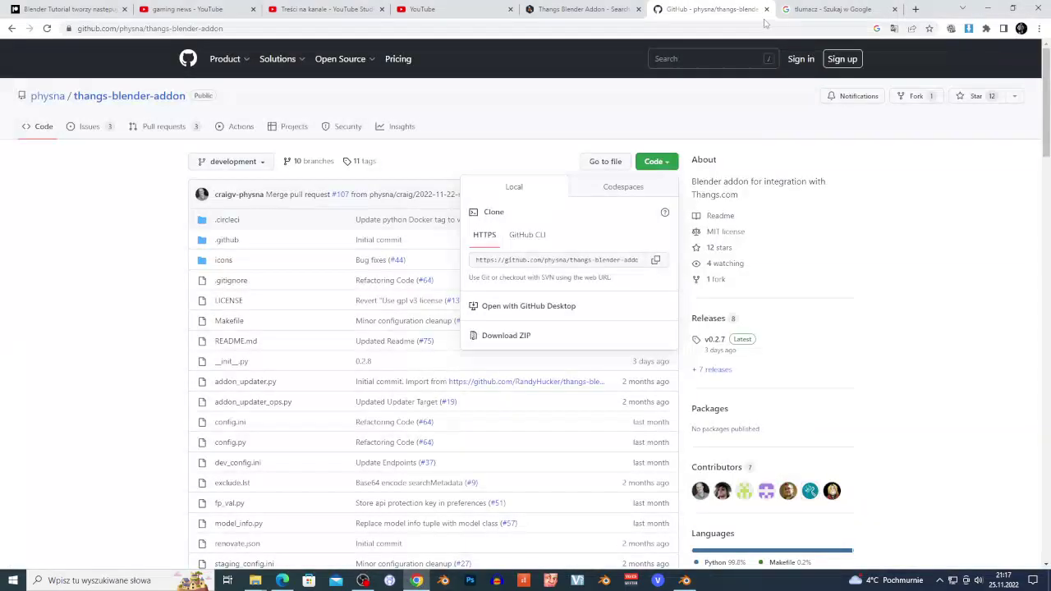
click(670, 162)
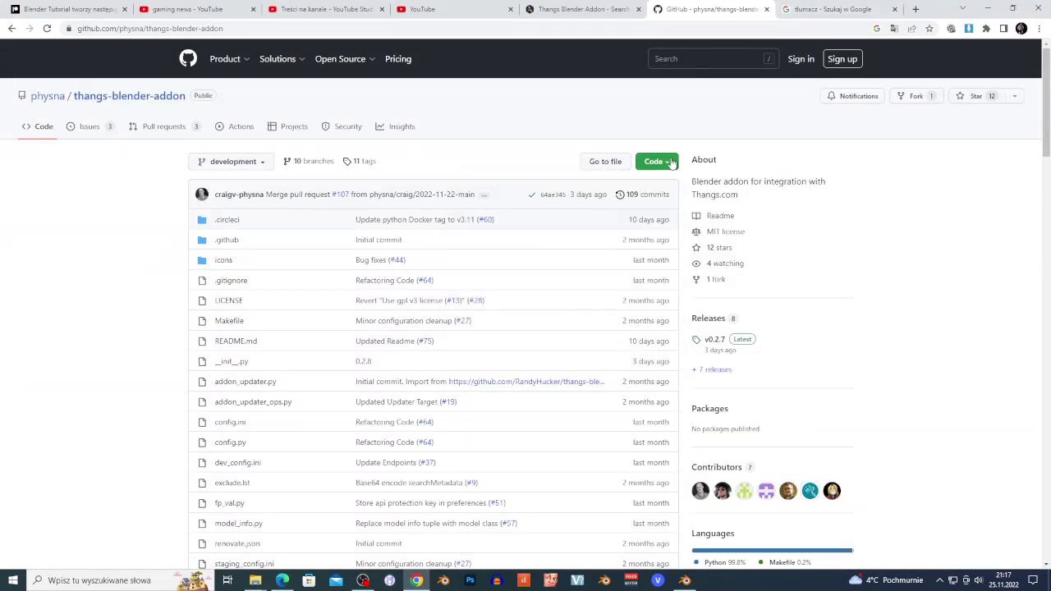
click(671, 161)
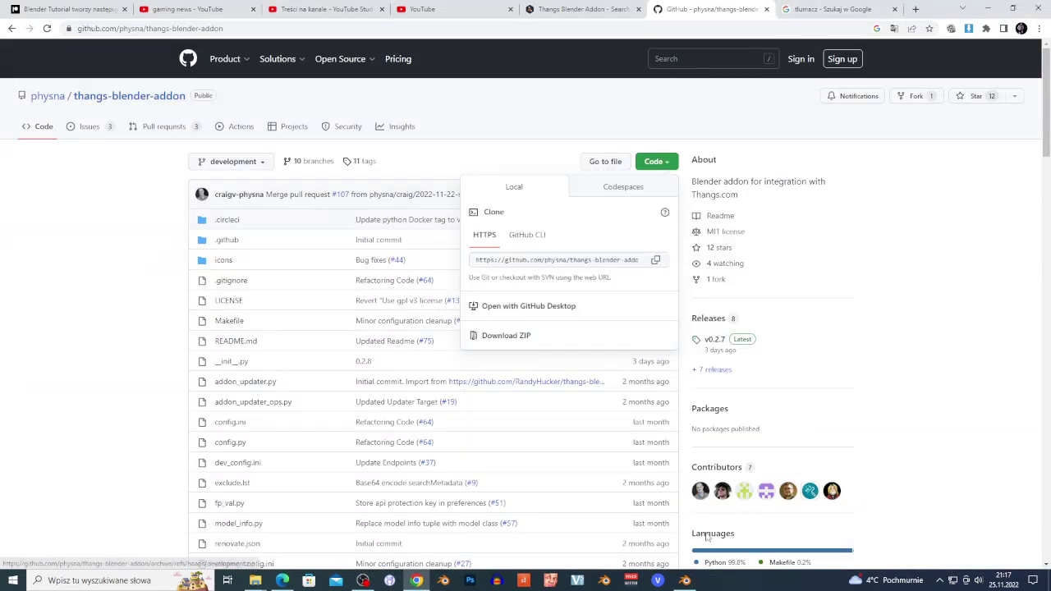
click(684, 581)
click(42, 20)
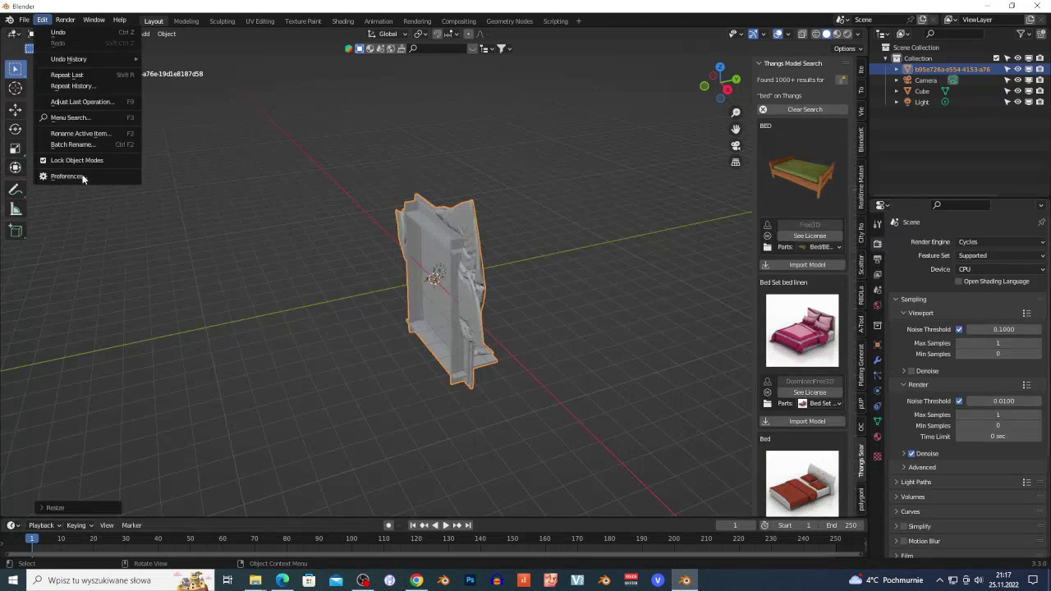
Step: In Add-ons preferences, cancel the install file browser, then save preferences and close the window
click(84, 179)
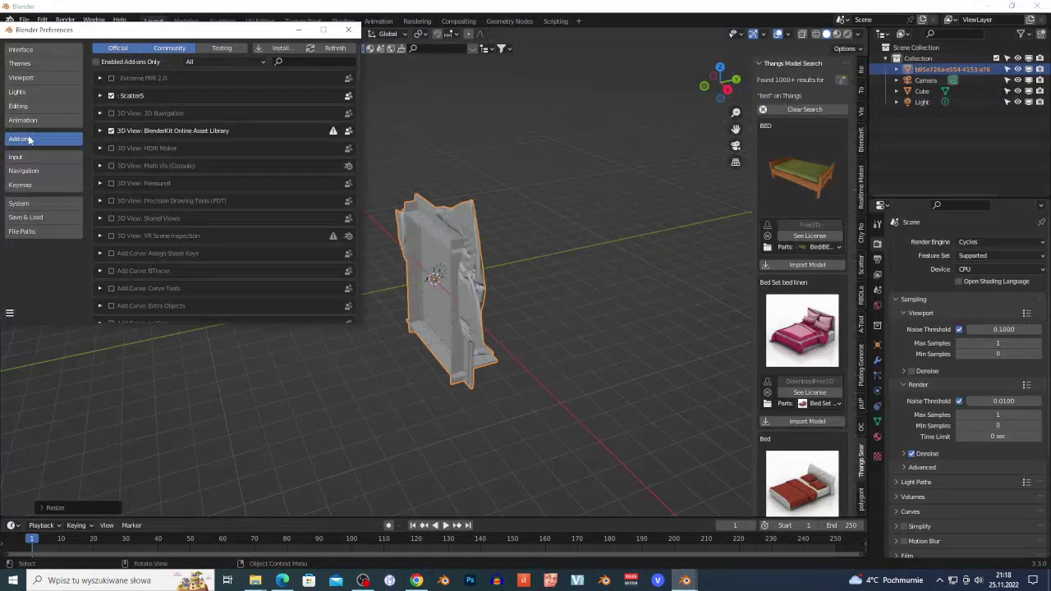
click(278, 48)
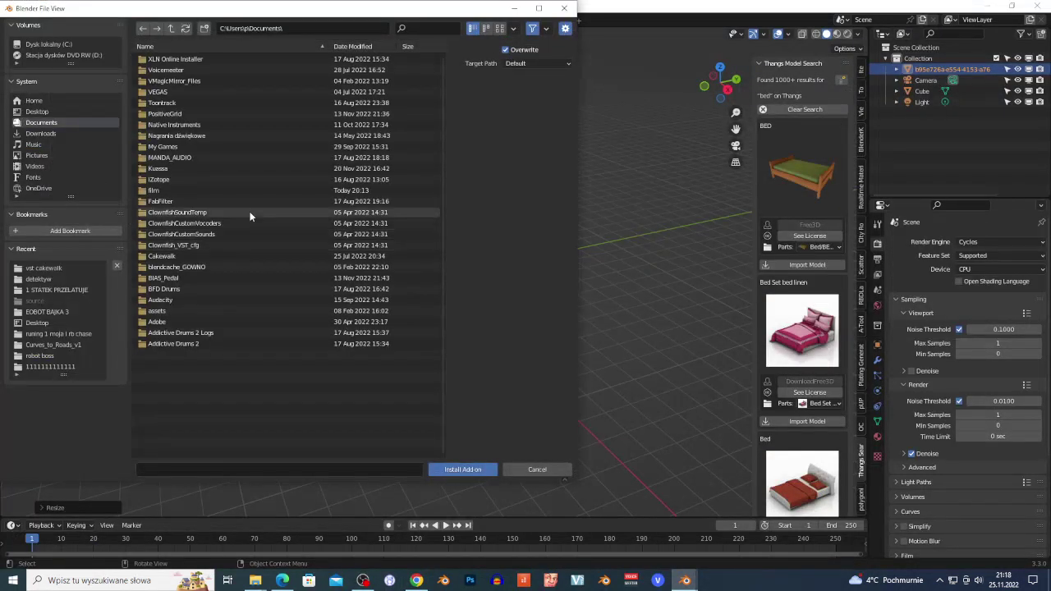
click(537, 469)
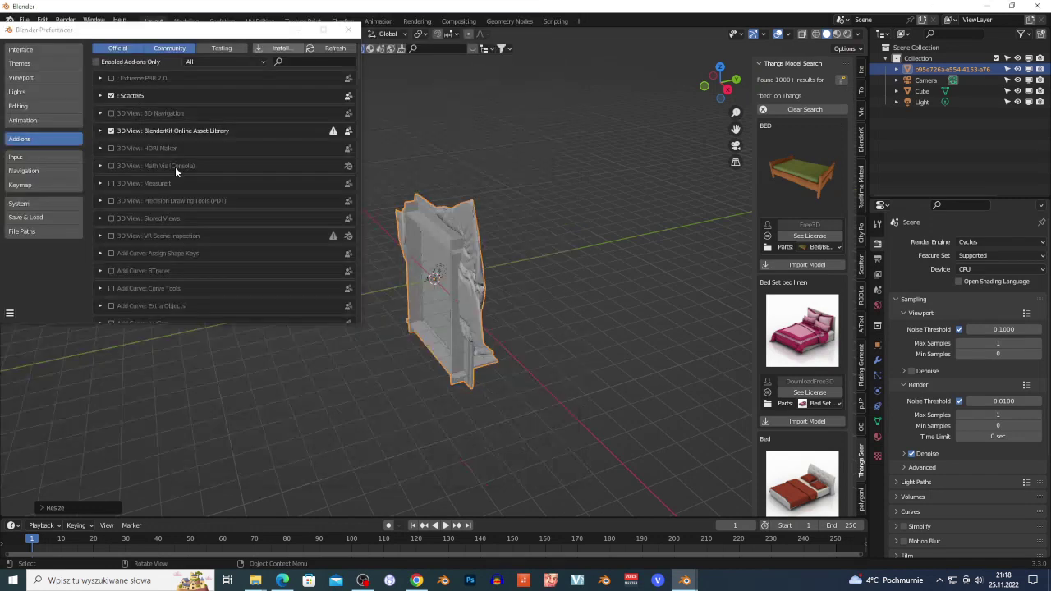
click(9, 313)
click(45, 302)
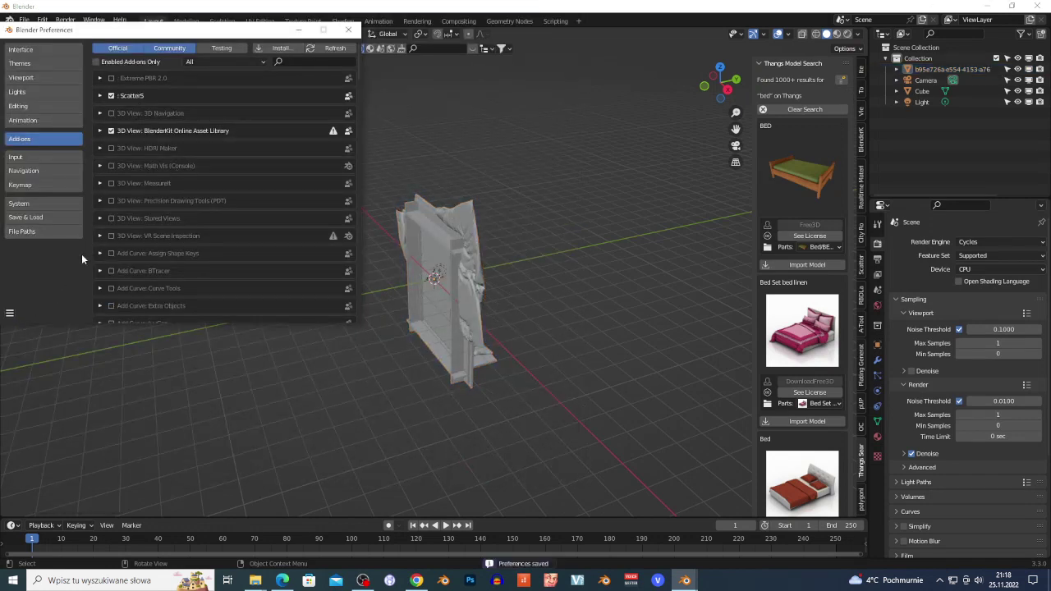
click(349, 30)
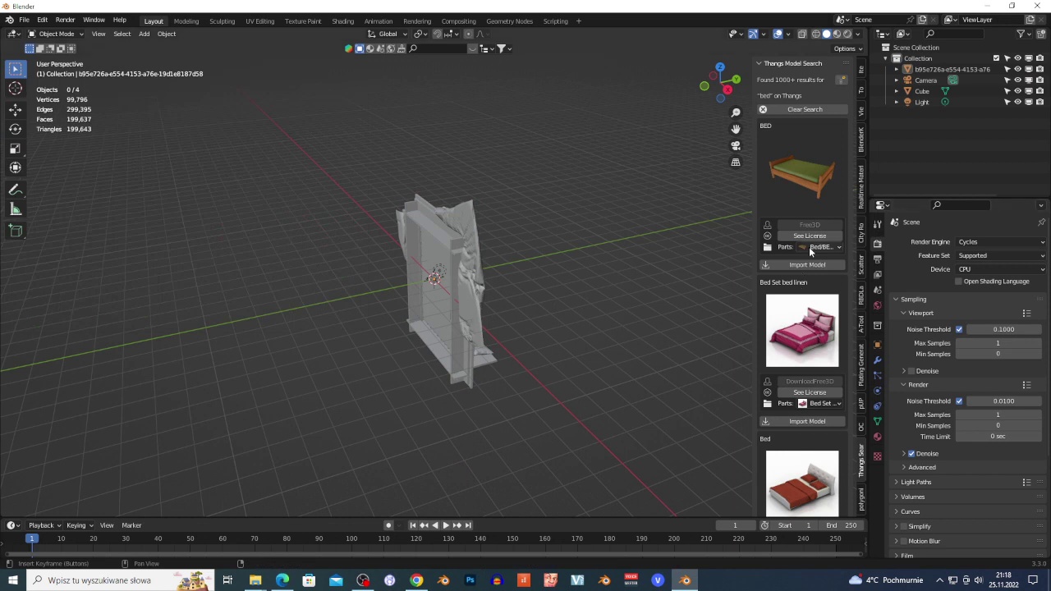
Step: Clear the bed search and search Thangs for 'building', getting 11 results, then view GitHub
key(n)
key(n)
click(794, 111)
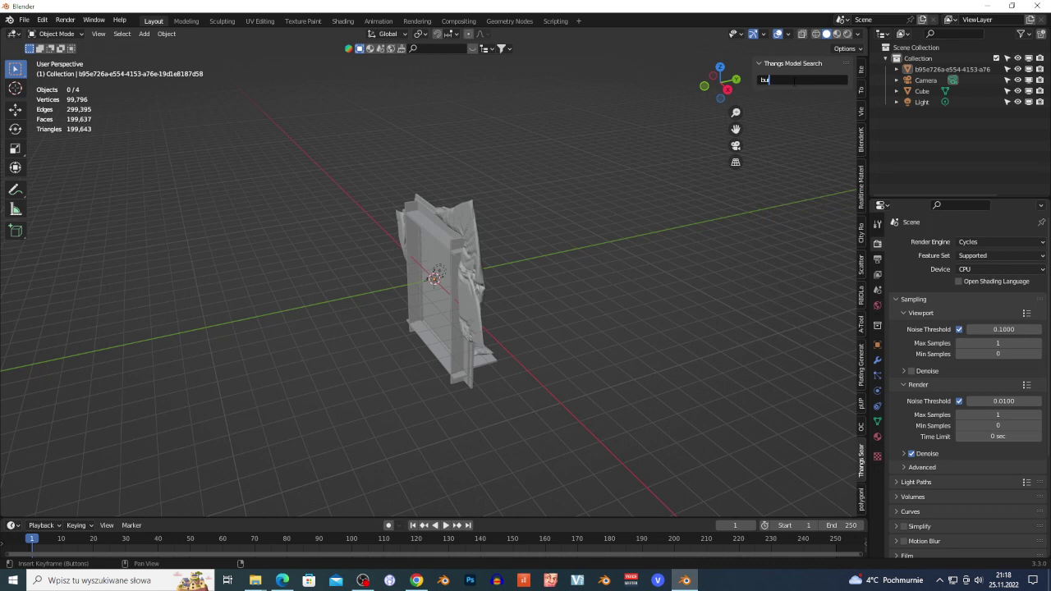
text(building)
key(Return)
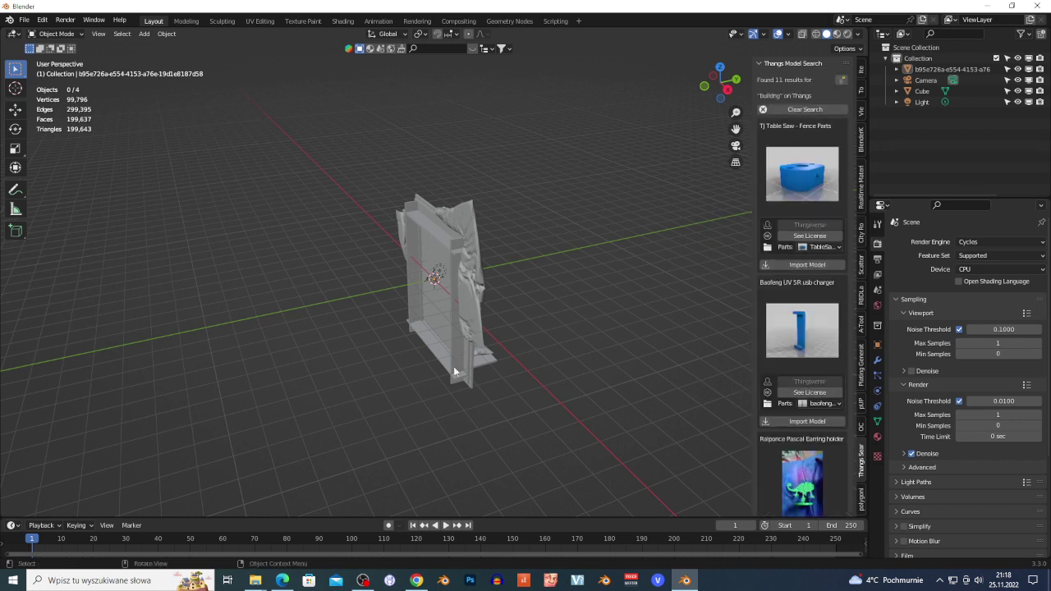
click(416, 581)
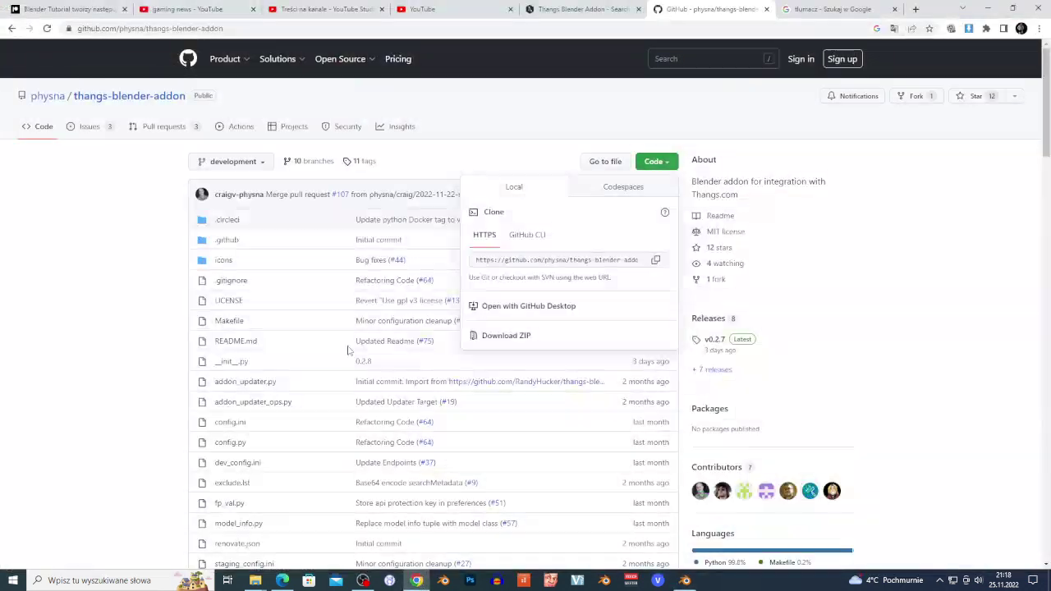
Step: Glance at the DownloadFree3D Bed page in Edge, then bring Blender back to the front
click(282, 580)
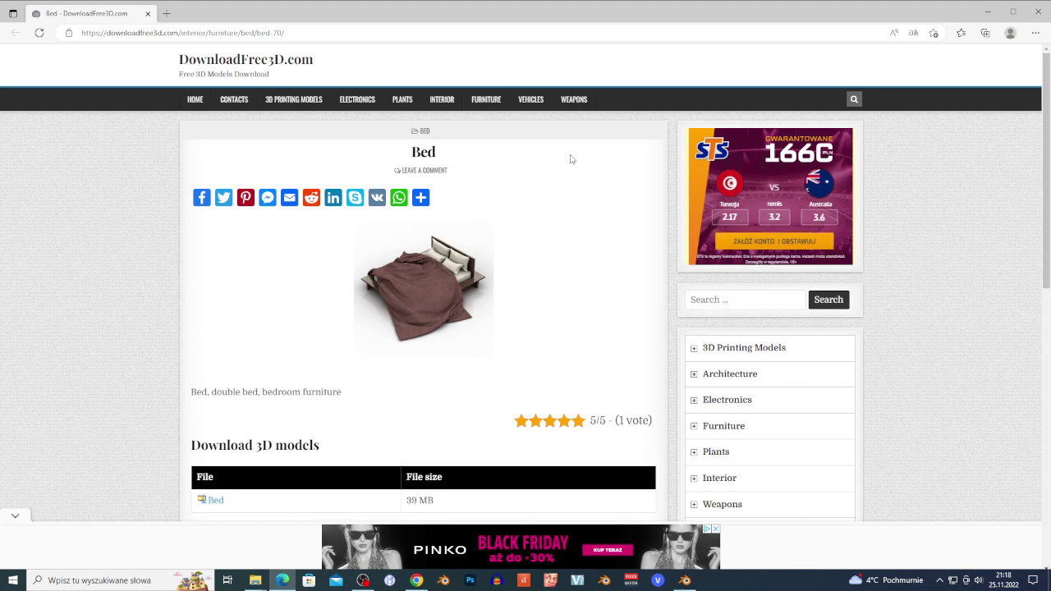
click(685, 580)
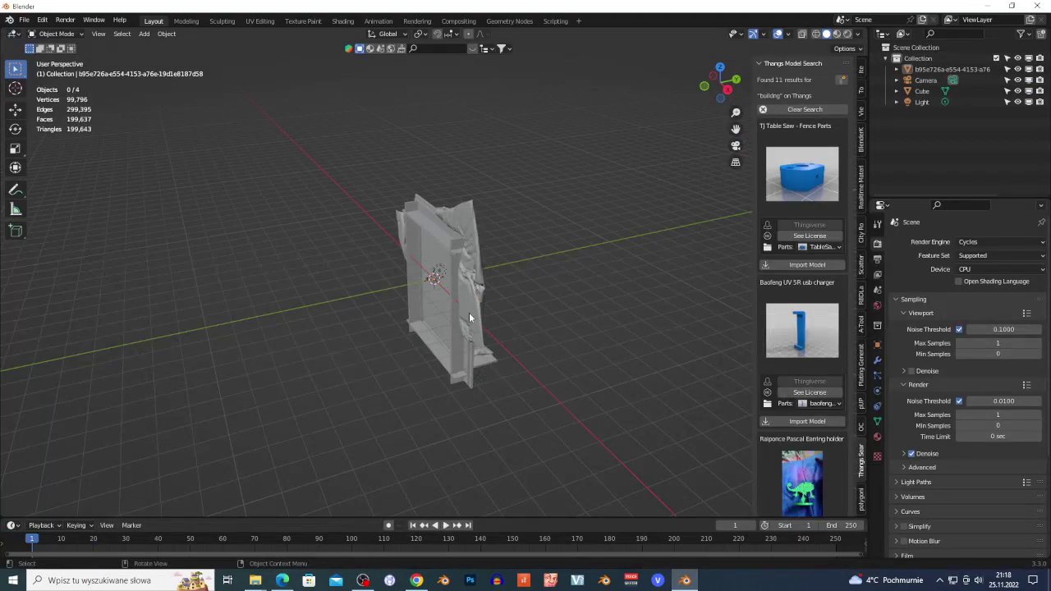
scroll(813, 299, down, 15)
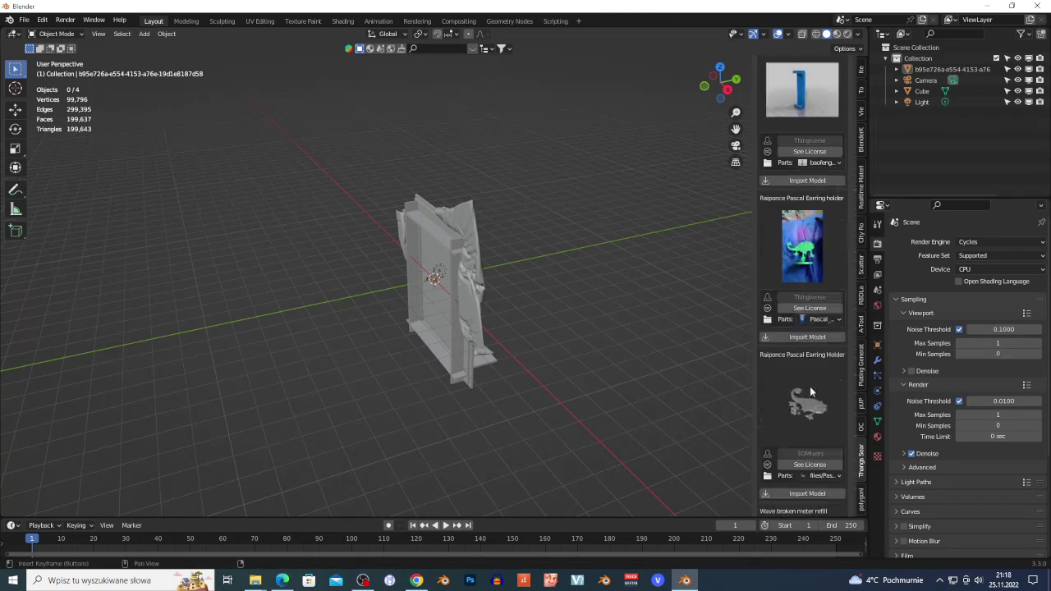
scroll(801, 417, down, 4)
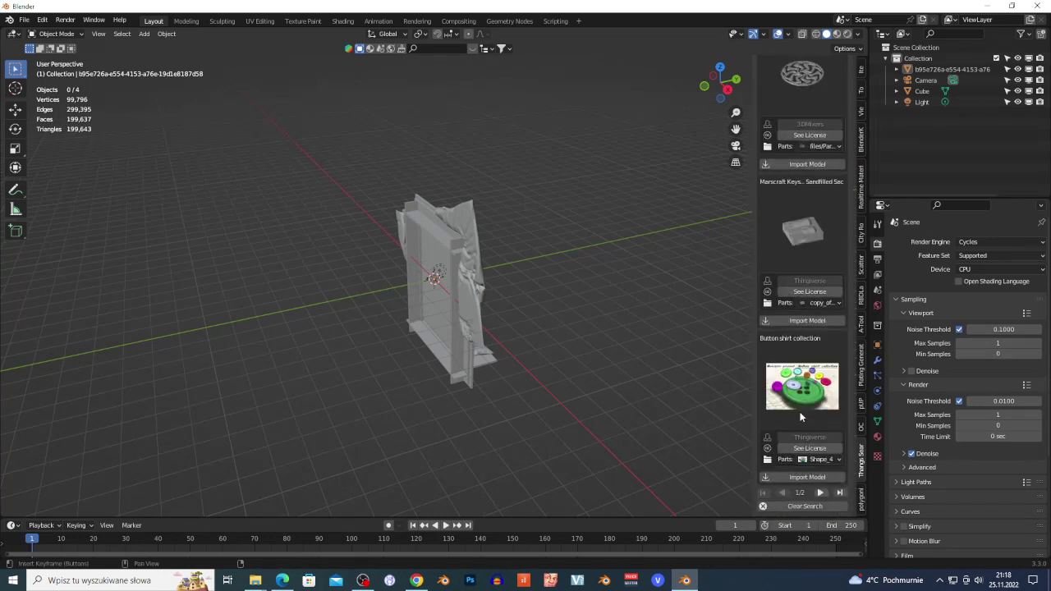
scroll(801, 414, up, 6)
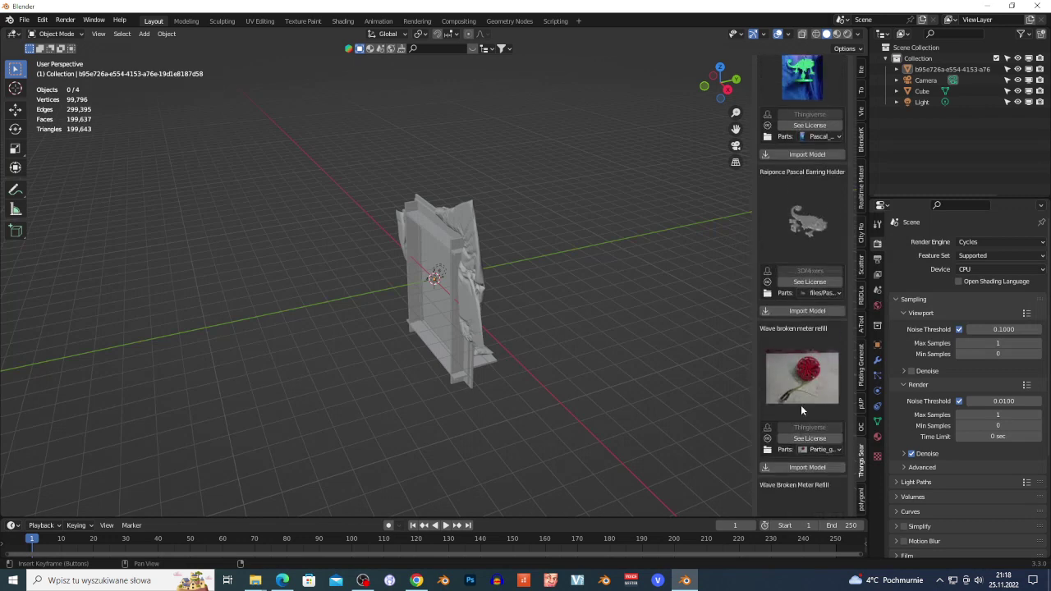
scroll(801, 404, up, 3)
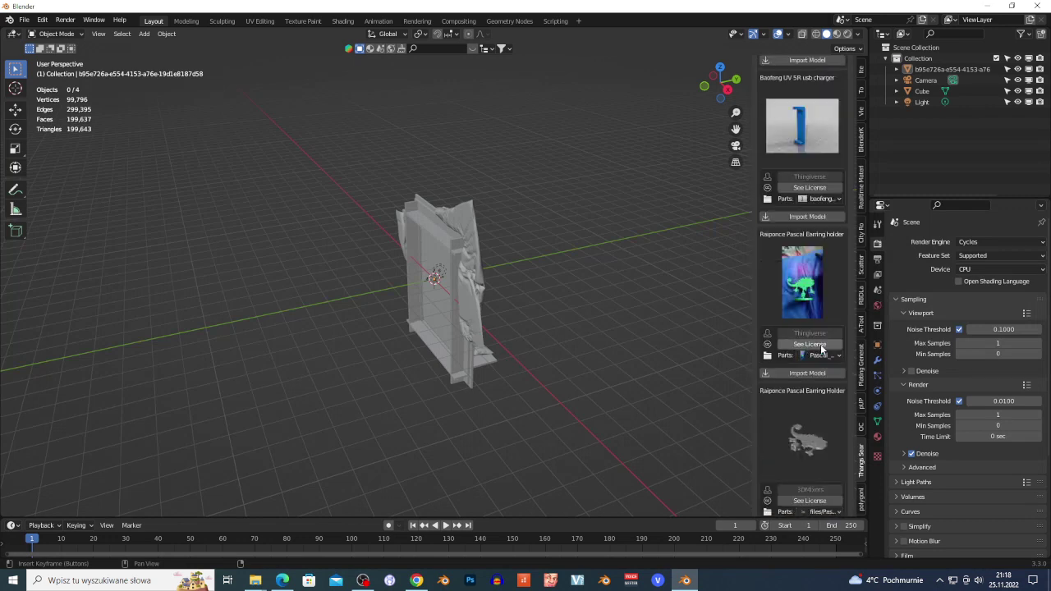